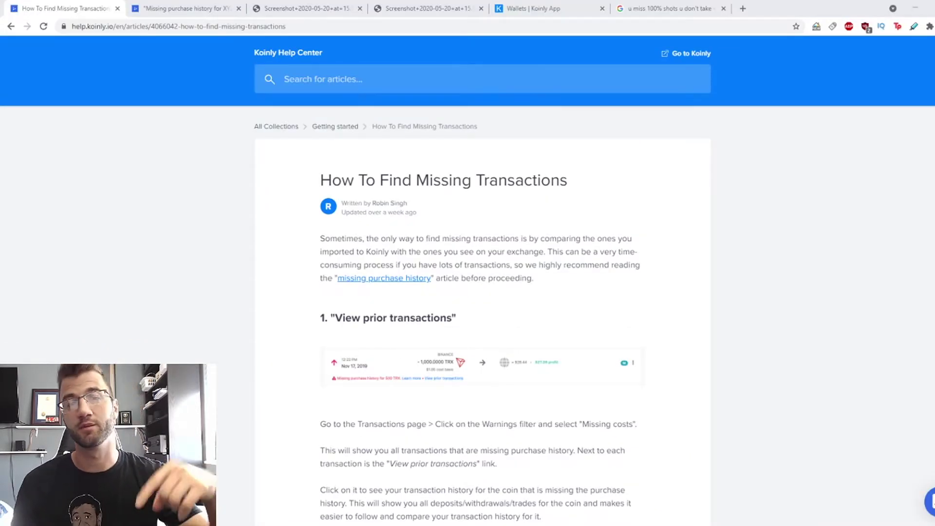
Skim How To Find Missing Transactions, then switch to the 'Missing purchase history for XYZ' article.
scroll(279, 336, "down", 15)
scroll(269, 377, "up", 15)
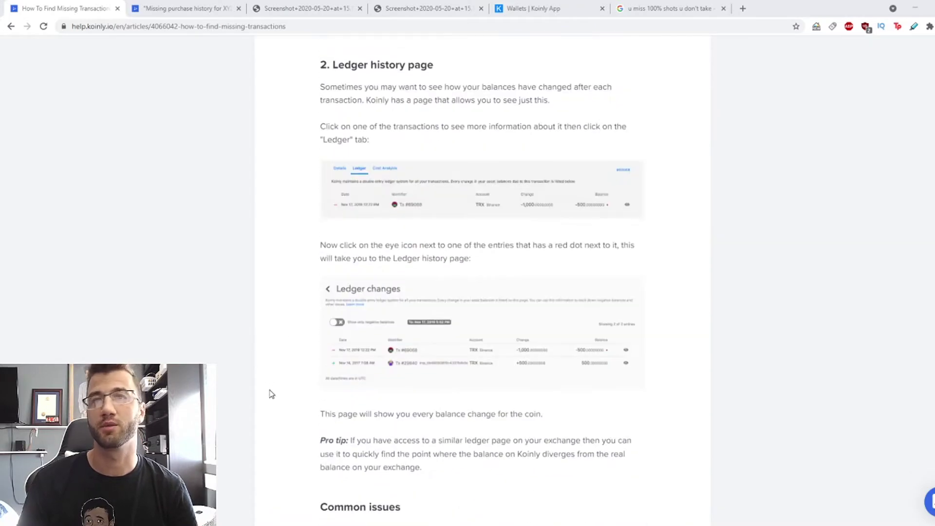
key("ctrl+Tab")
scroll(309, 317, "down", 2)
scroll(311, 319, "up", 2)
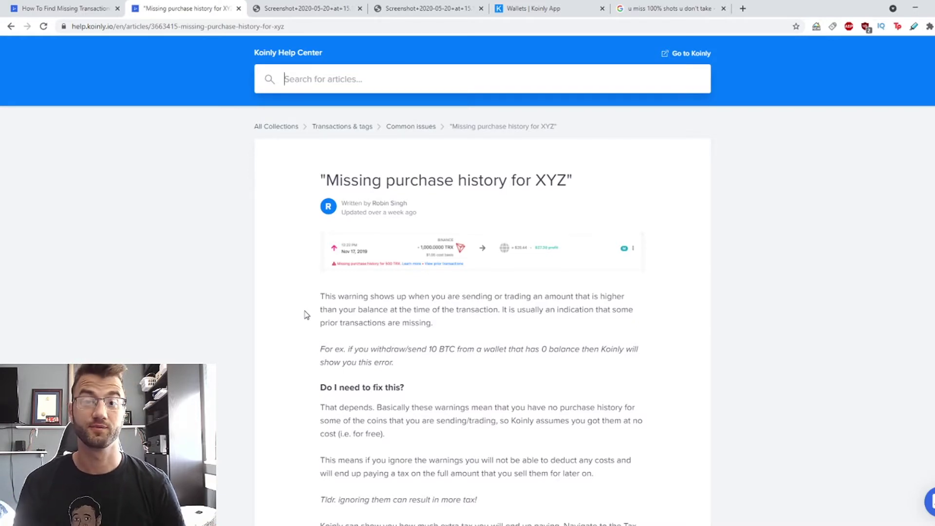
Show the enlarged screenshot of the 1,000 TRX Binance sale missing purchase history for 500 TRX.
key("ctrl+Tab")
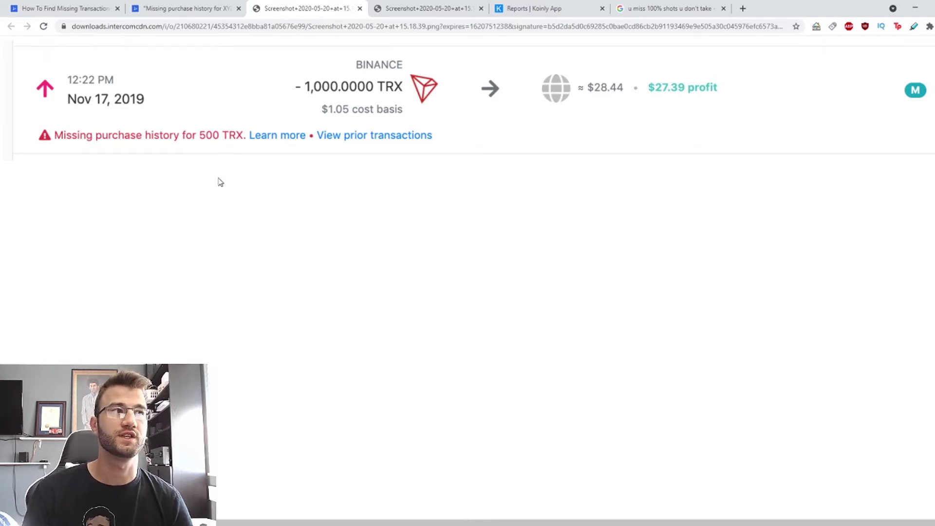
Review the Koinly app's tax report, then the zoomed tax report Summary screenshot.
left_click(531, 7)
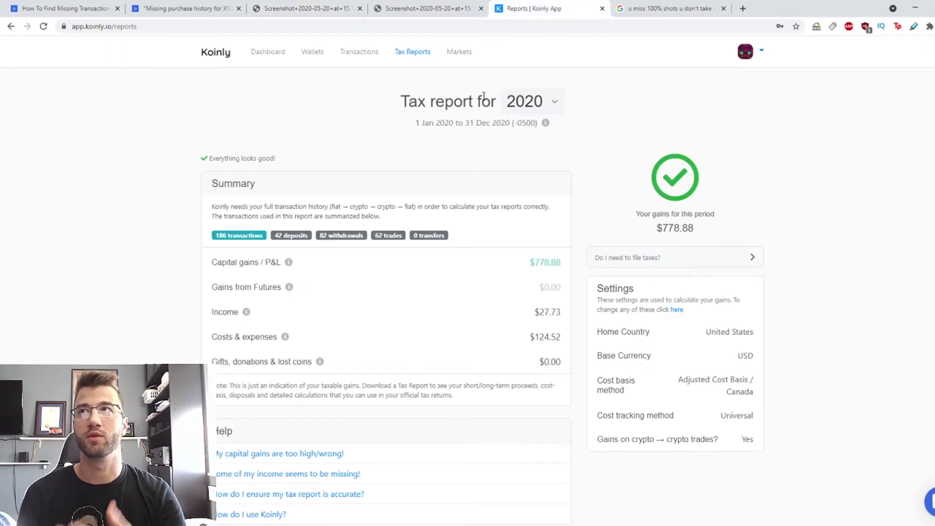
left_click(452, 6)
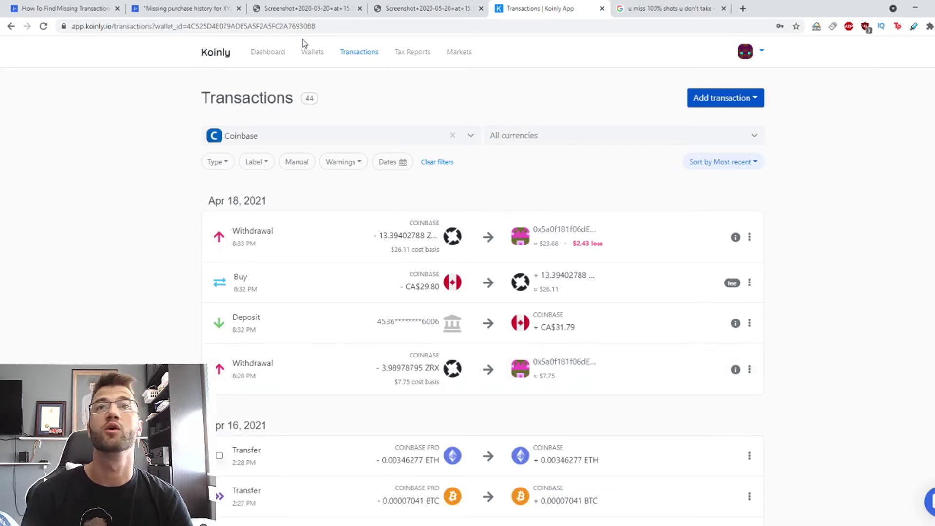
left_click(320, 54)
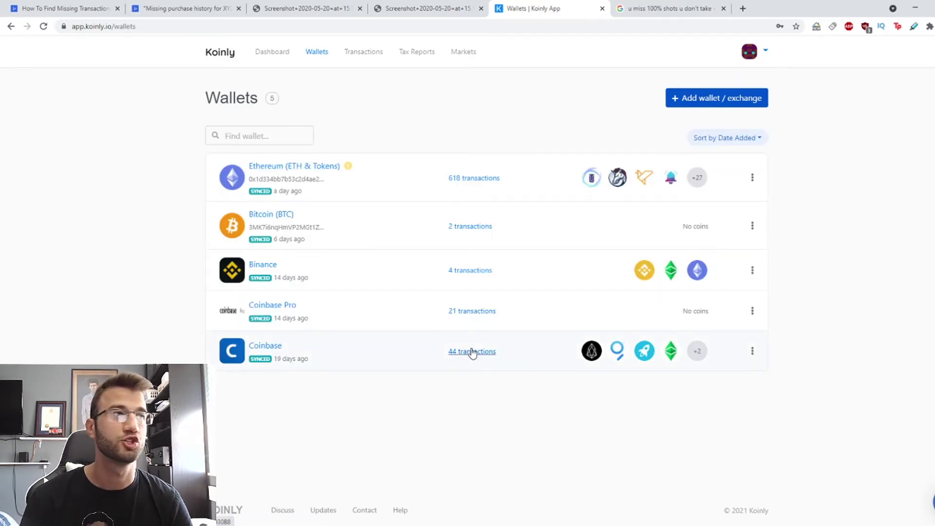
left_click(472, 352)
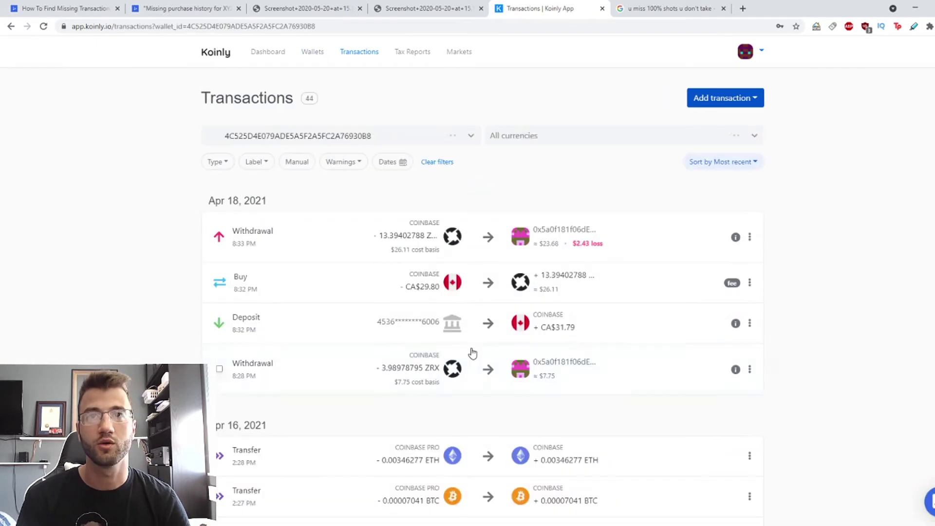
scroll(466, 350, "down", 1)
scroll(466, 350, "down", 2)
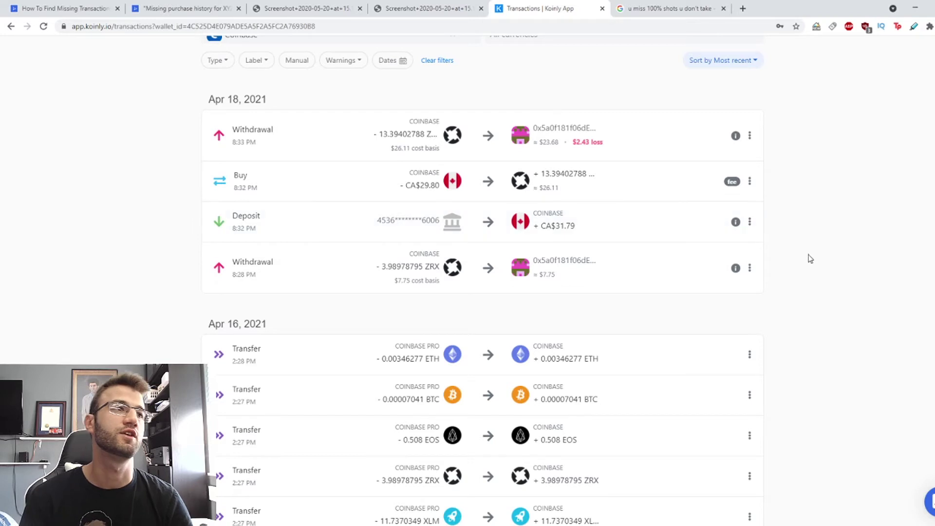
left_click(749, 355)
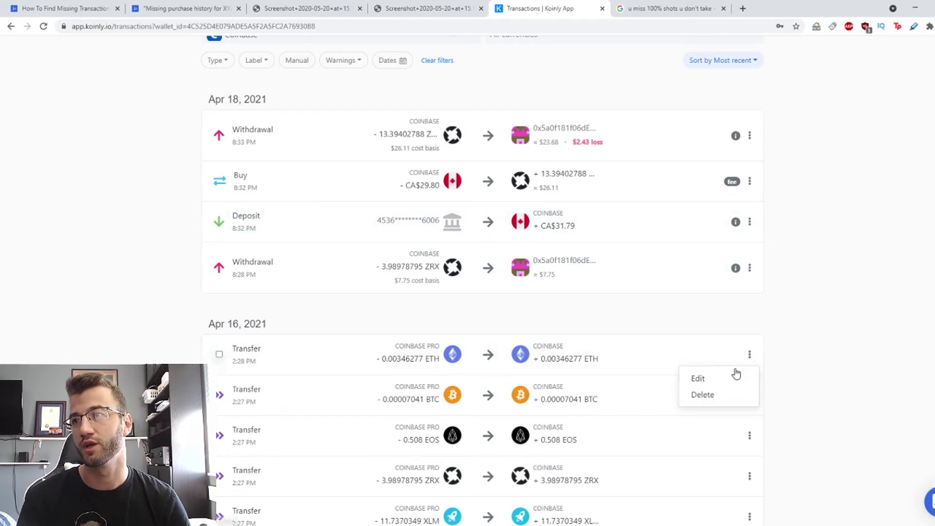
Inspect the Apr 16 ETH transfer in the editor, then return to the Wallets page.
left_click(695, 377)
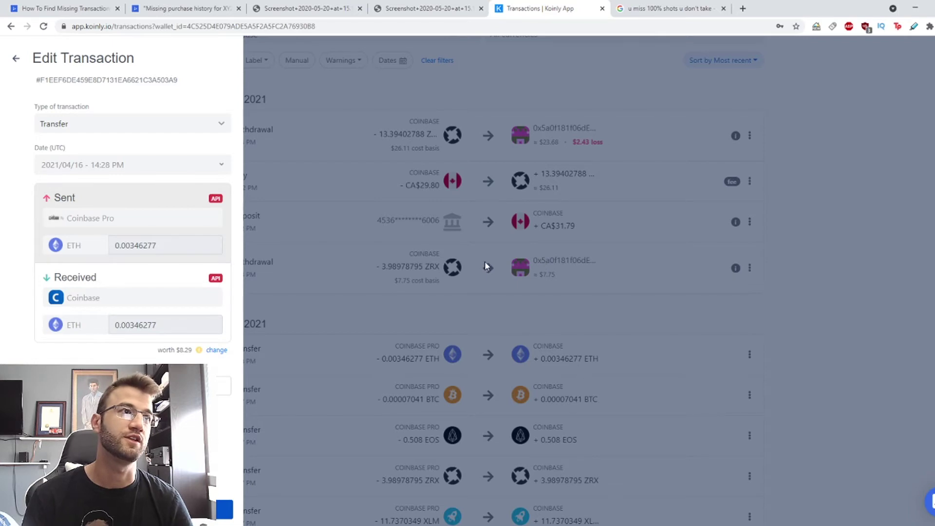
left_click(393, 222)
key("alt+Left")
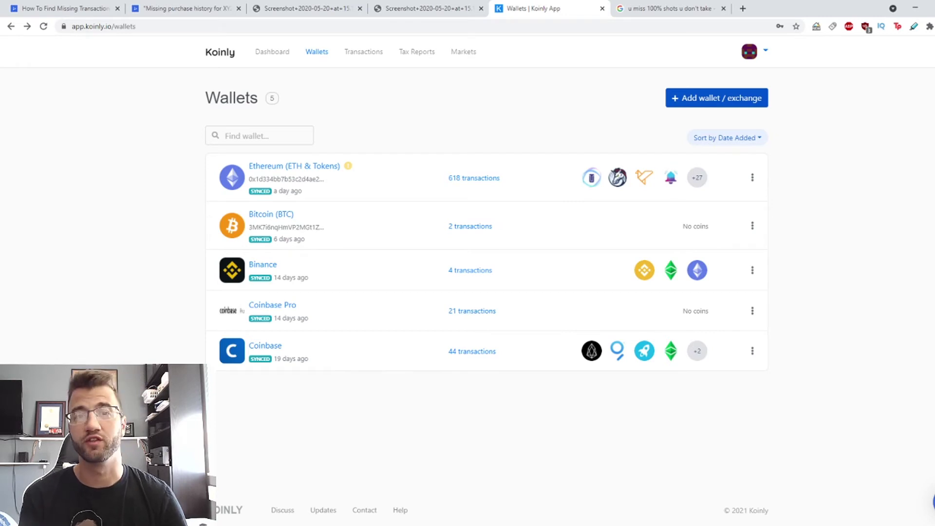
Switch back to the 'Missing purchase history for XYZ' help article tab.
key("ctrl+2")
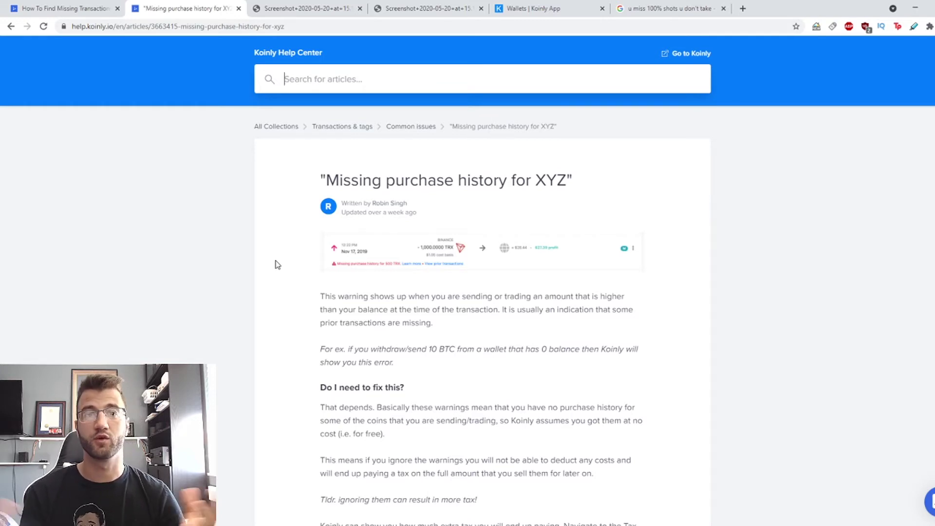
Return to How To Find Missing Transactions and open its View prior transactions screenshot in a new tab.
left_click(76, 6)
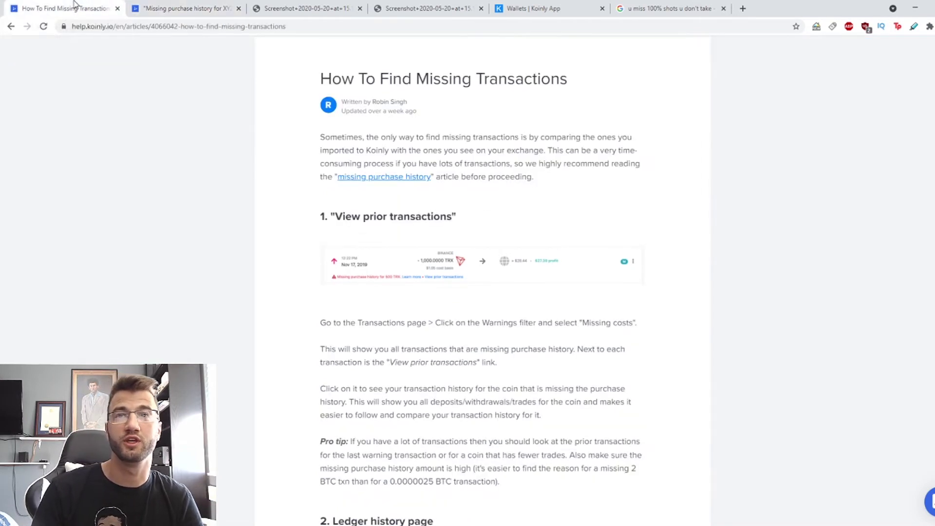
scroll(389, 253, "up", 2)
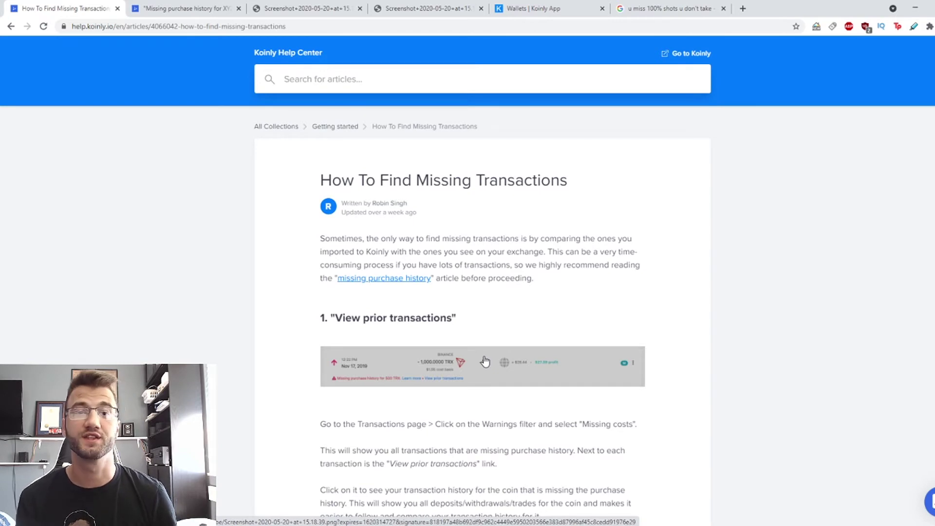
left_click(714, 353)
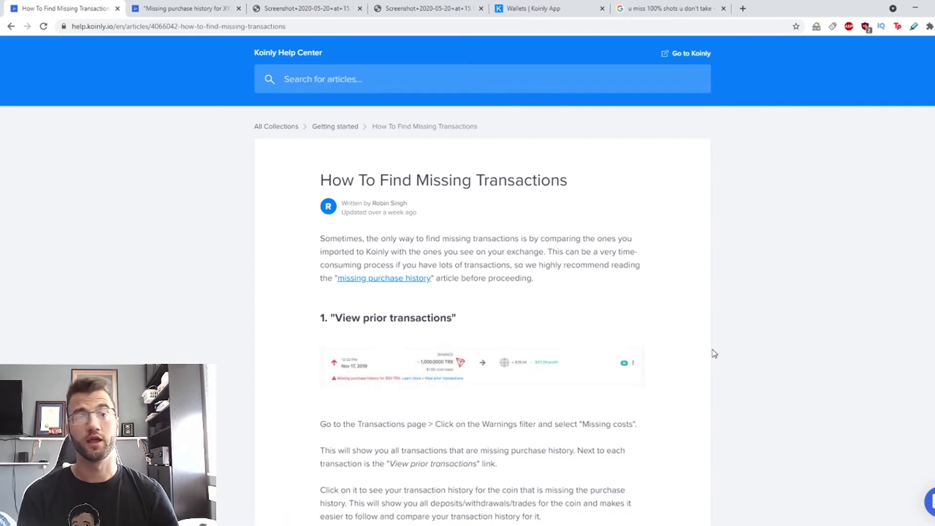
middle_click(334, 390)
scroll(768, 340, "down", 2)
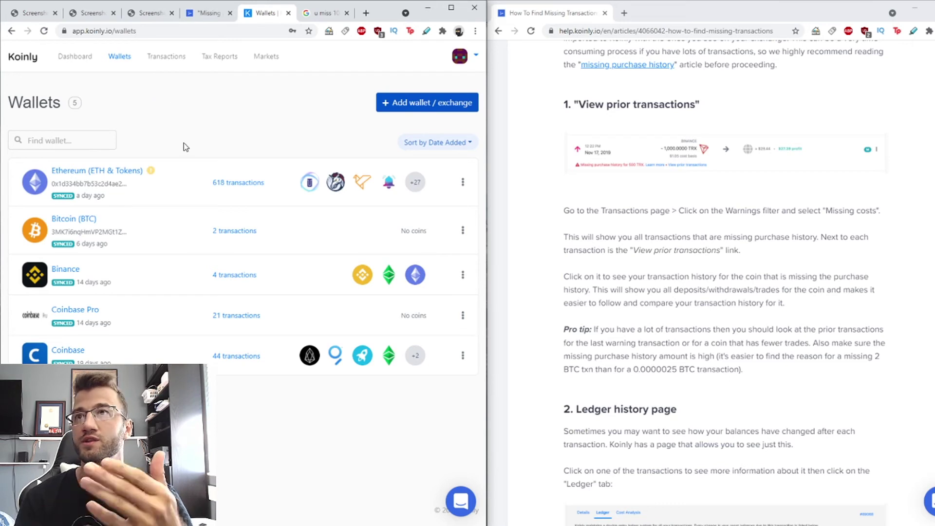
Show the full list of all 668 transactions across every wallet.
left_click(163, 57)
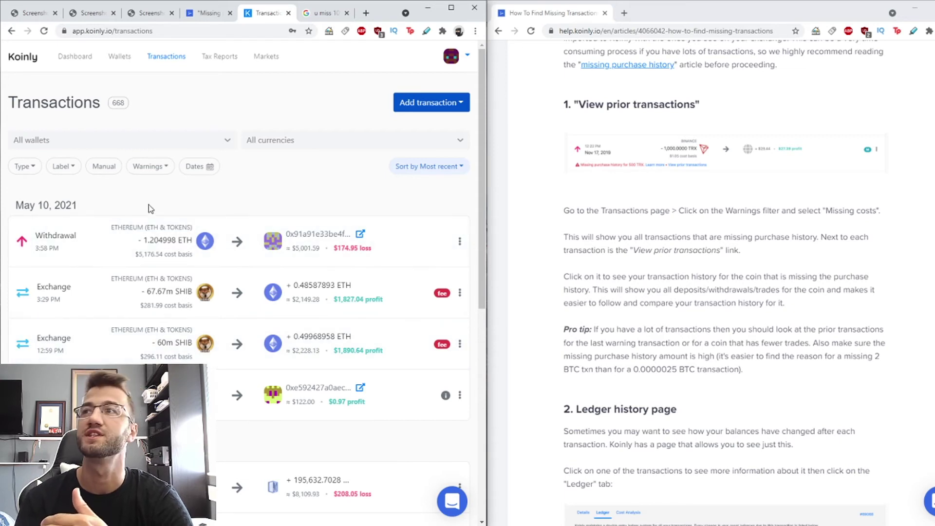
left_click(147, 170)
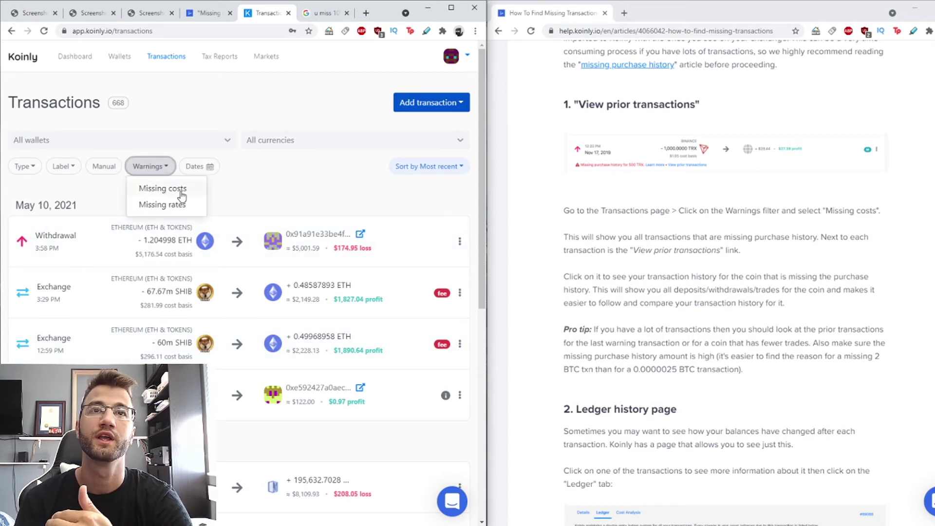
Filter the transactions to Missing costs warnings, which leaves the list empty.
left_click(175, 190)
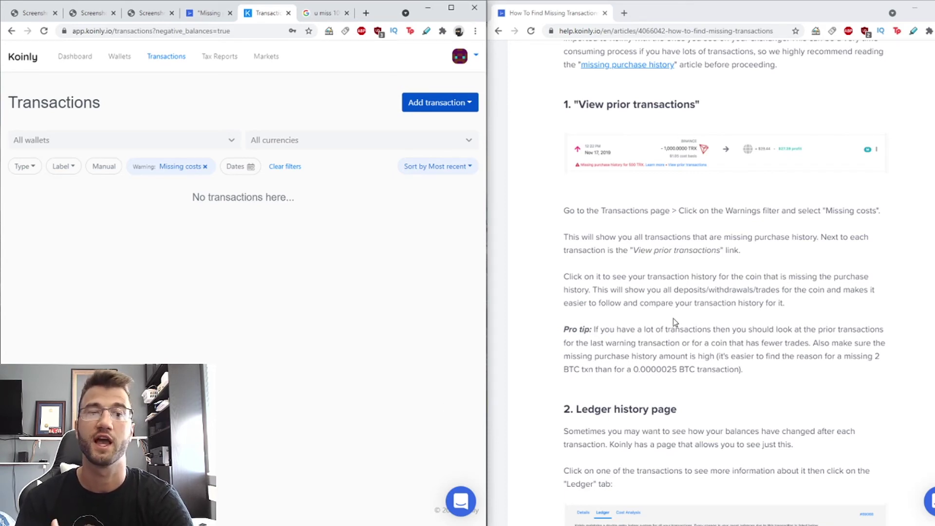
left_click(609, 154)
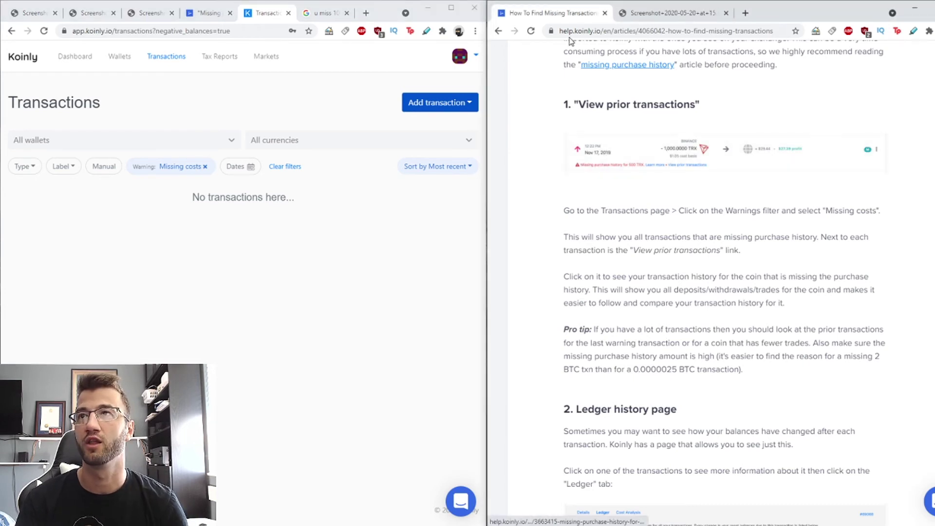
left_click_drag(647, 13, 418, 85)
double_click(419, 66)
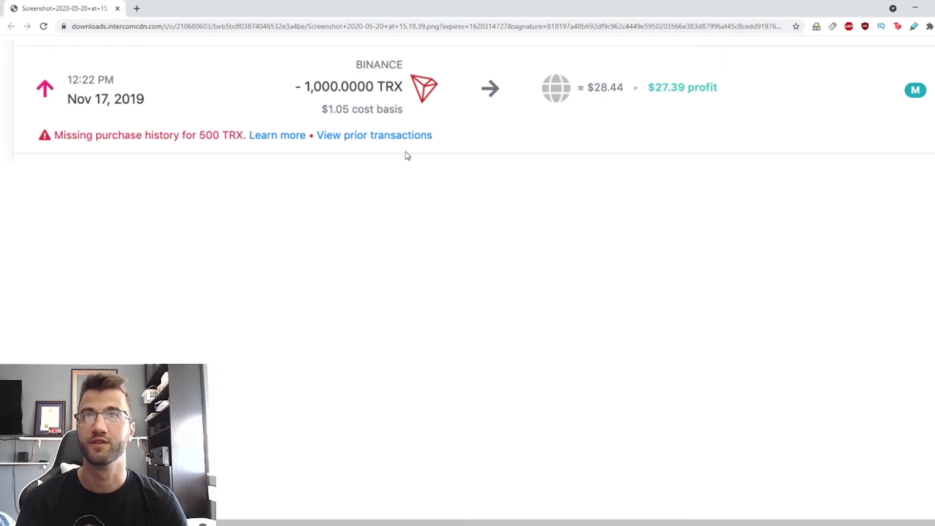
left_click(929, 6)
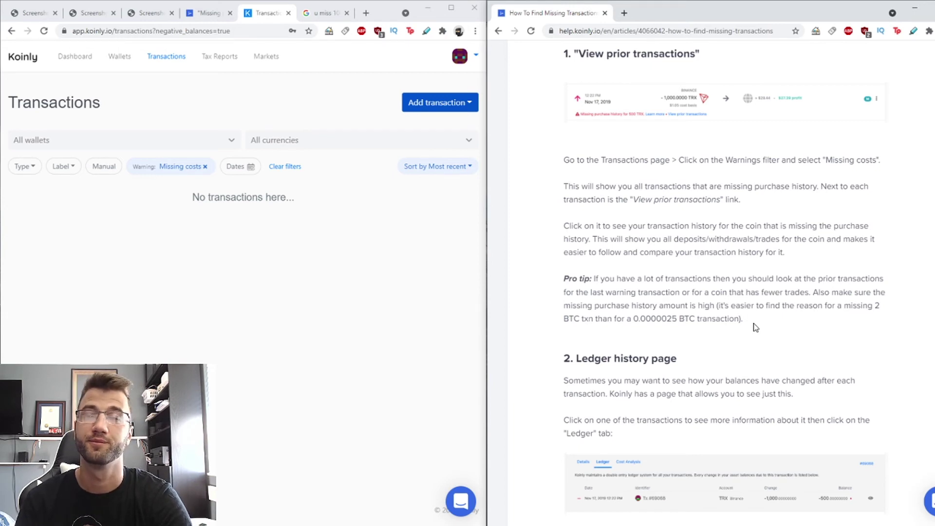
Scroll the help article to the '2. Ledger history page' section and detach the ledger screenshot.
scroll(754, 326, "down", 1)
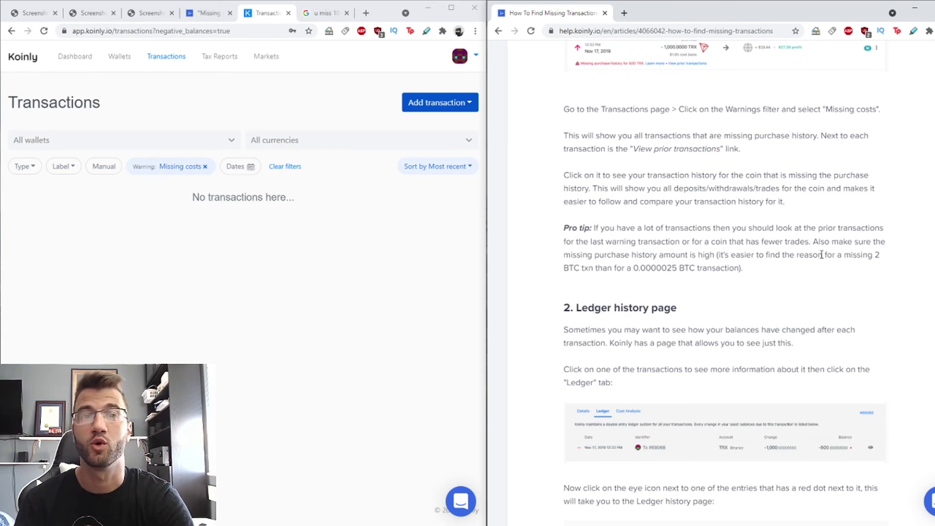
scroll(822, 365, "down", 4)
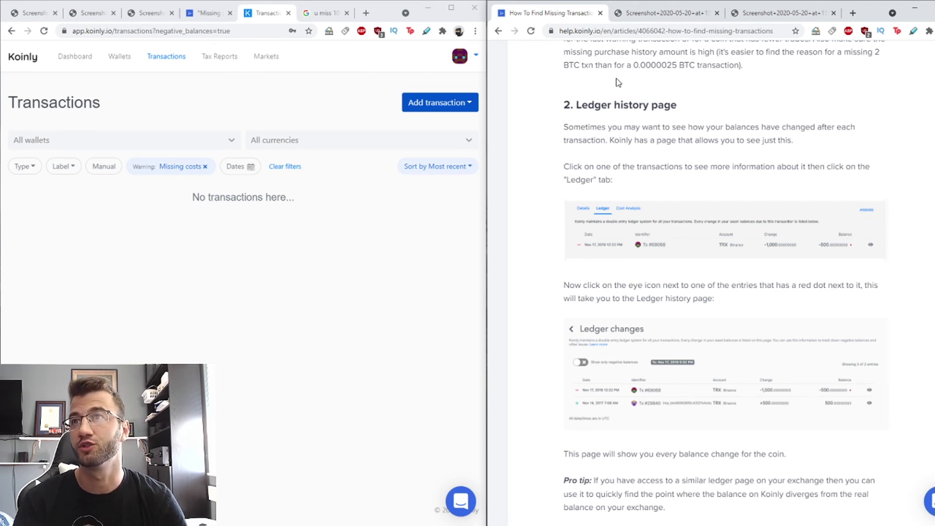
left_click_drag(655, 13, 450, 78)
Show the first ledger screenshot full-screen in its own window, then hide it.
left_click_drag(586, 71, 388, 14)
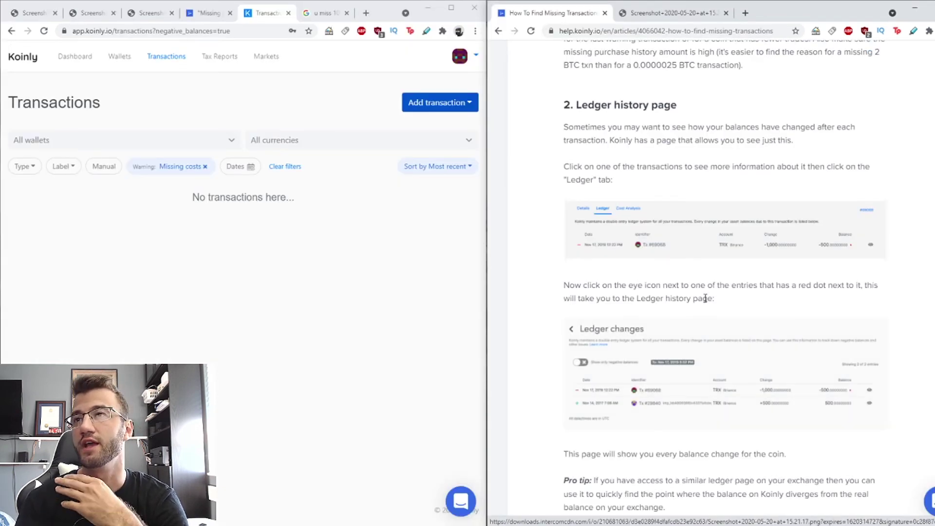
middle_click(657, 263)
left_click_drag(783, 12, 69, 2)
left_click(914, 8)
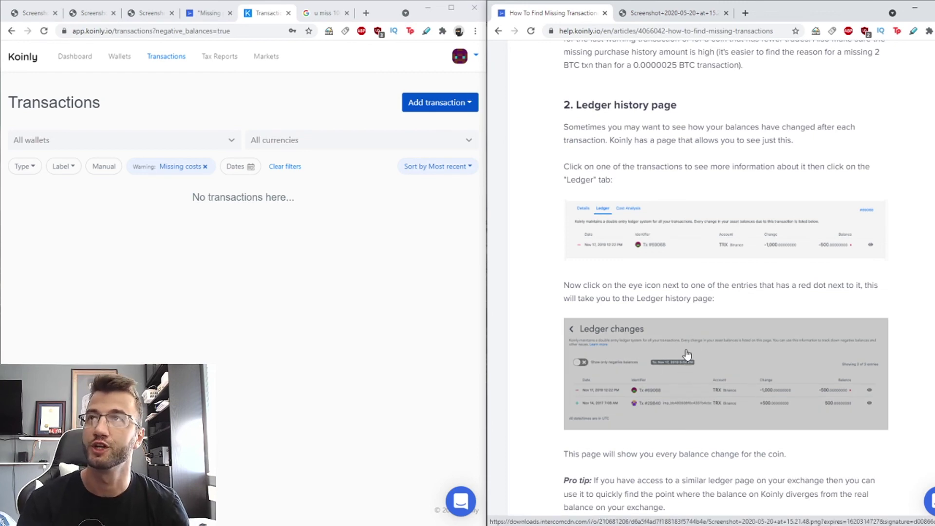
Pull the Ledger changes screenshot into its own full-screen window.
left_click(685, 19)
left_click_drag(685, 18, 253, 113)
double_click(254, 113)
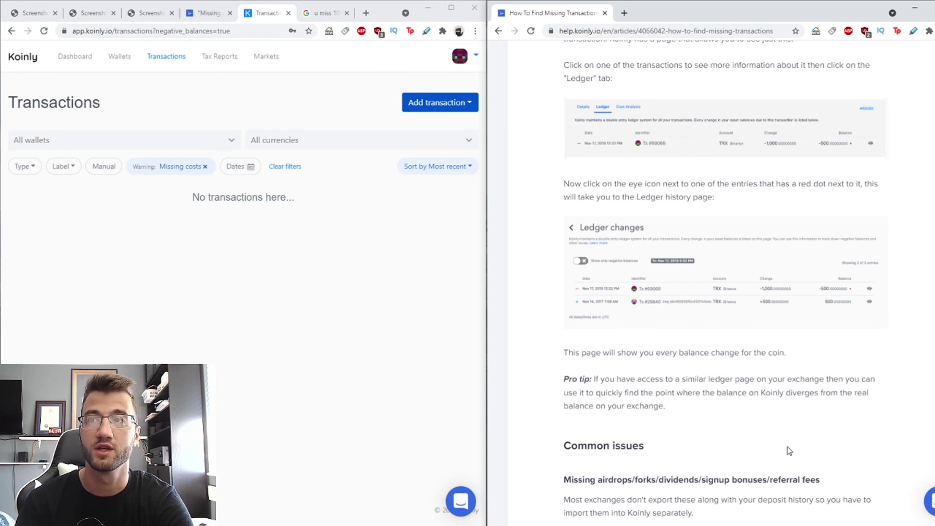
Maximize the help article and scroll from its title down to the Common issues list covering cancelled withdrawals and double-counted fees.
key("super+Up")
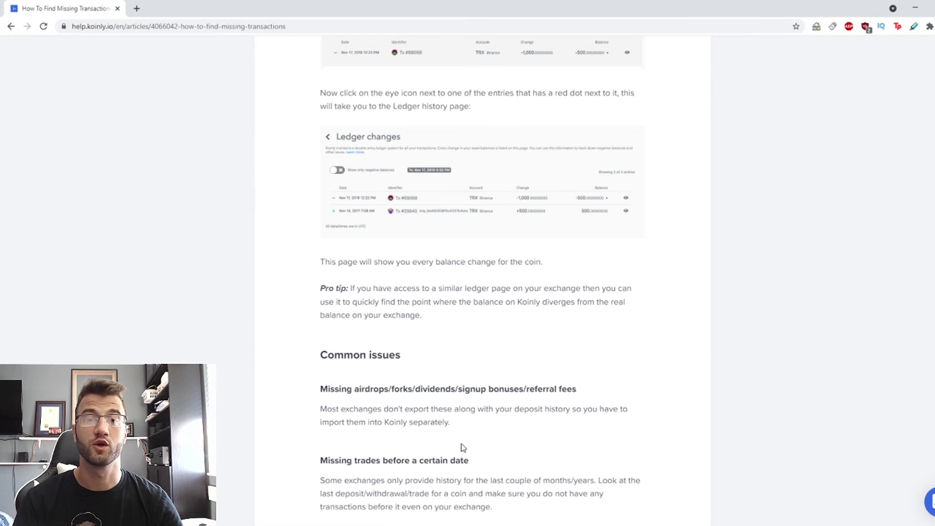
scroll(478, 441, "up", 14)
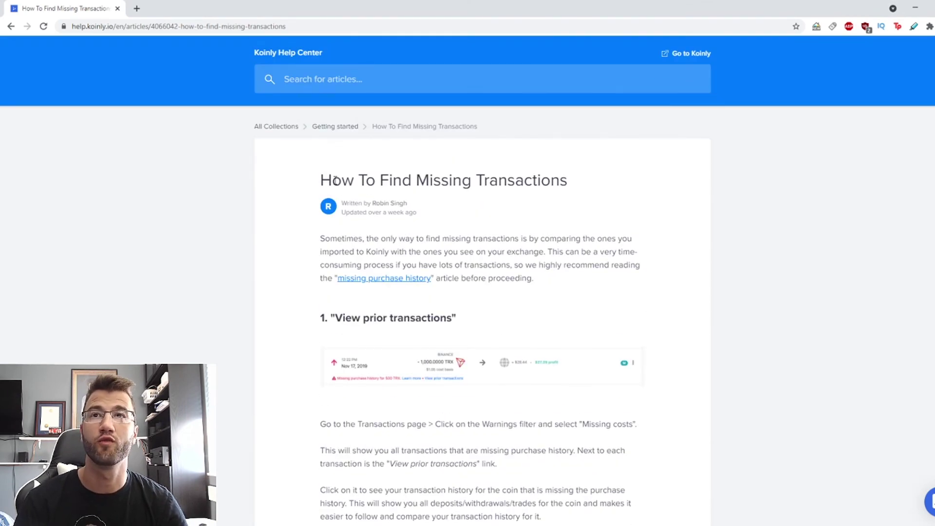
scroll(478, 317, "down", 6)
scroll(484, 314, "down", 12)
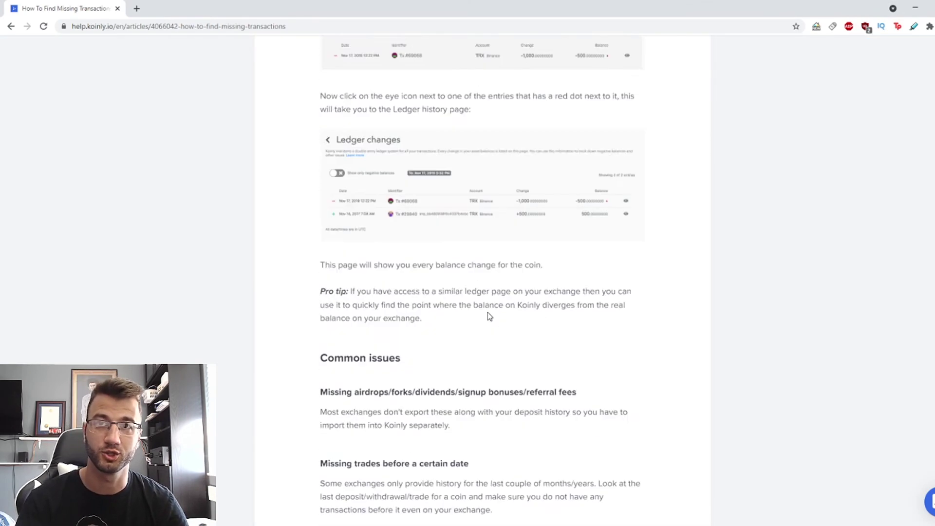
scroll(573, 228, "down", 1)
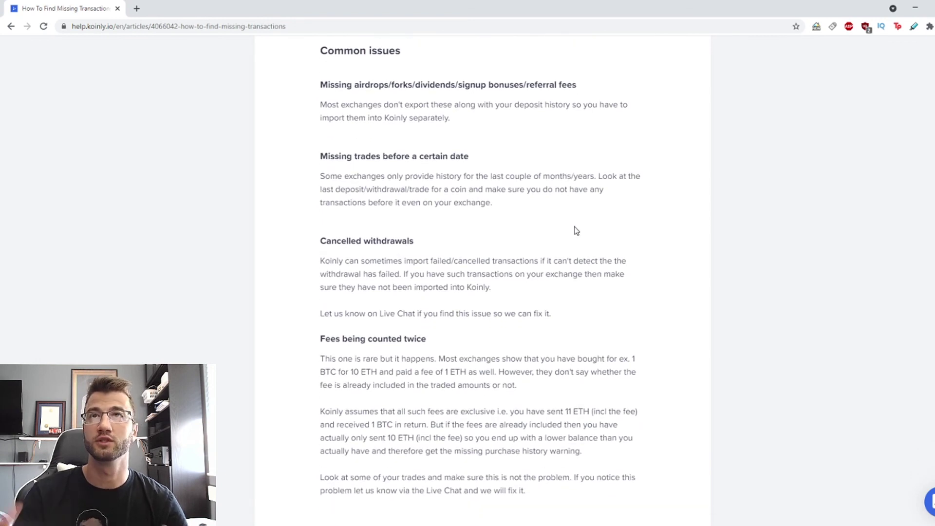